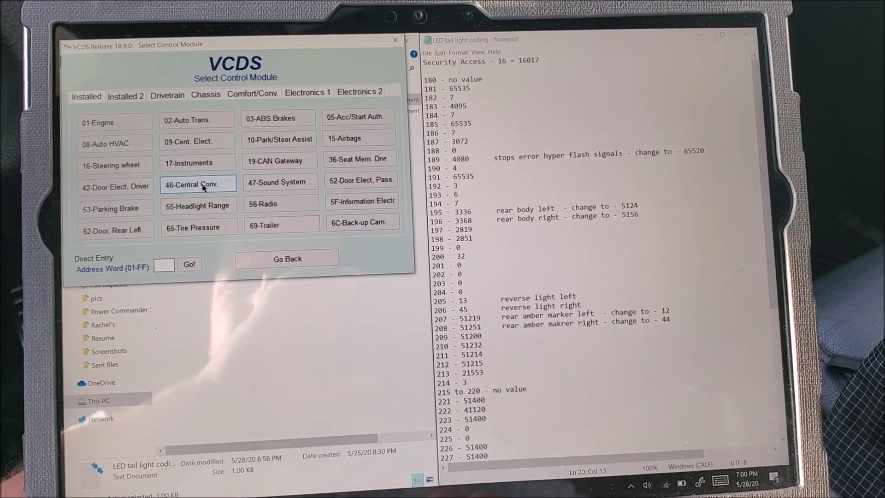
Connect to the 46-Central Conv. module from the installed modules list
{"action": "left_click", "coordinate": [201, 181]}
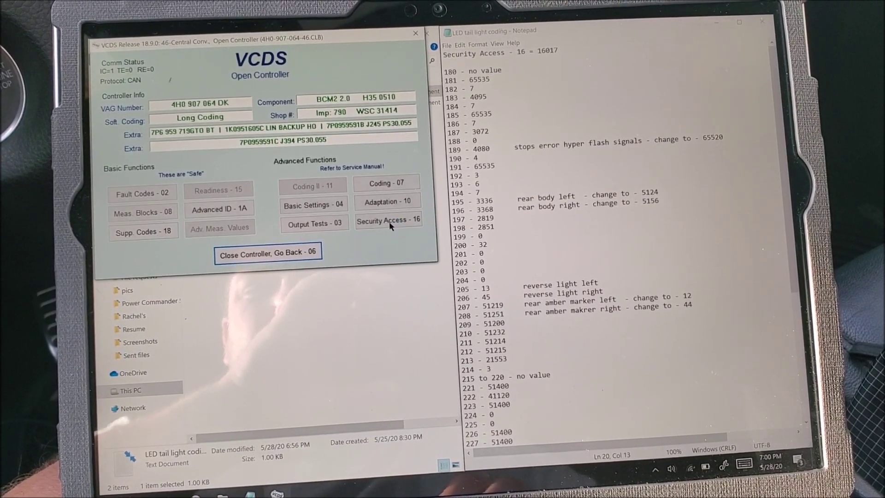
{"action": "left_click", "coordinate": [387, 220]}
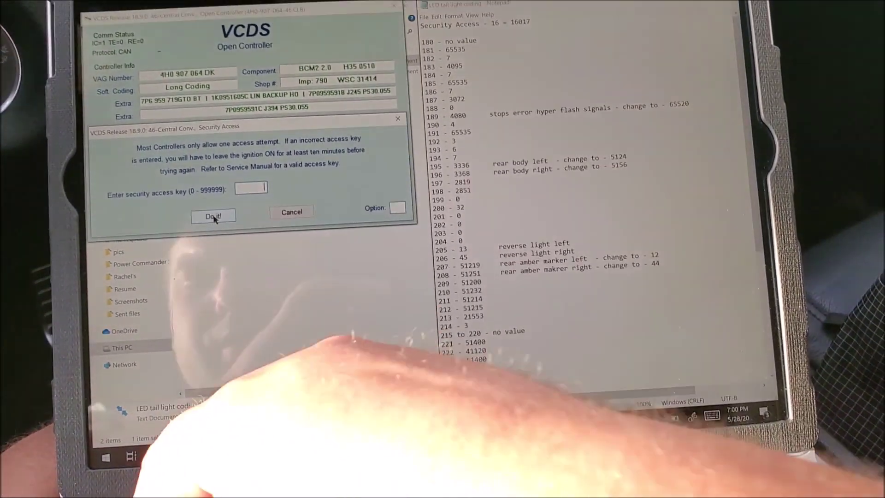
{"action": "type", "text": "160"}
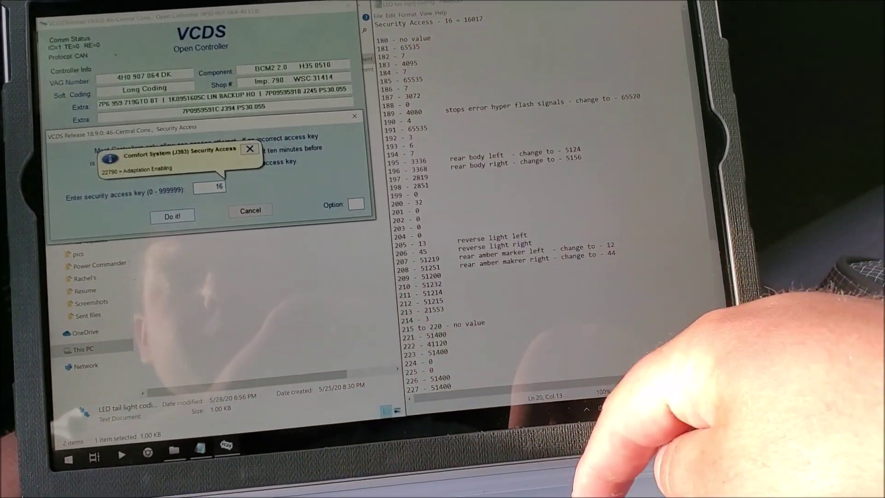
{"action": "type", "text": "17"}
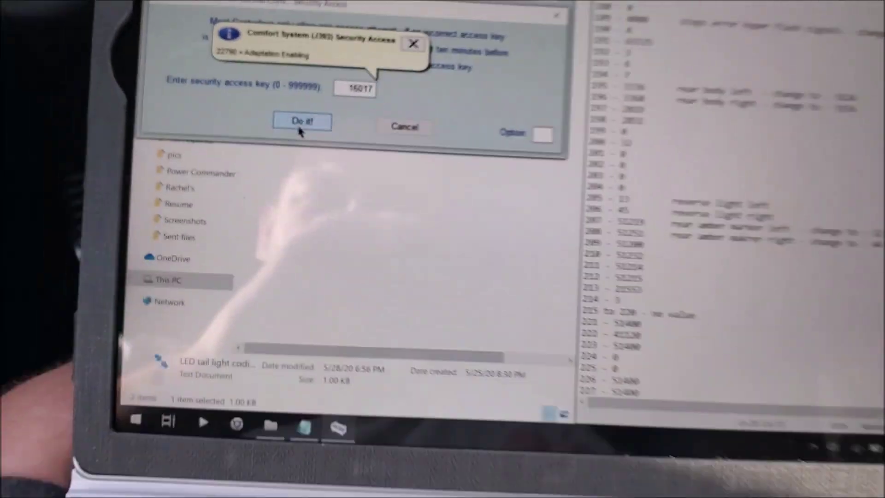
{"action": "left_click", "coordinate": [235, 314]}
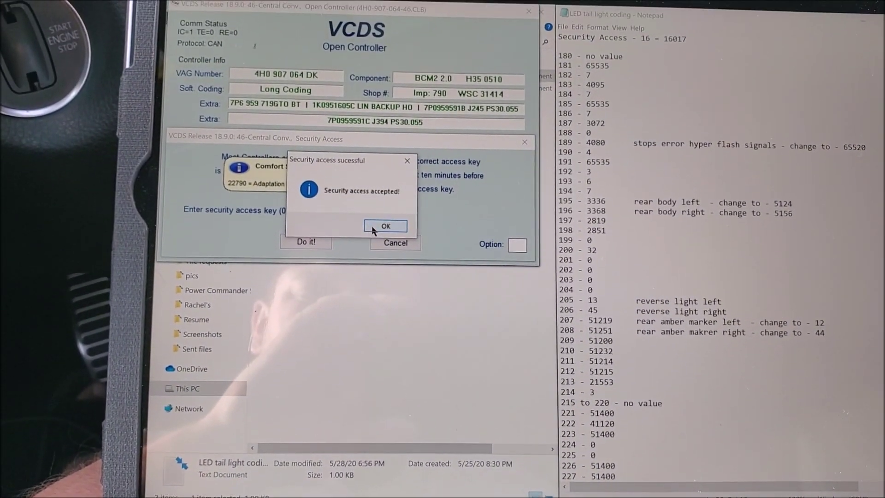
{"action": "left_click", "coordinate": [392, 177]}
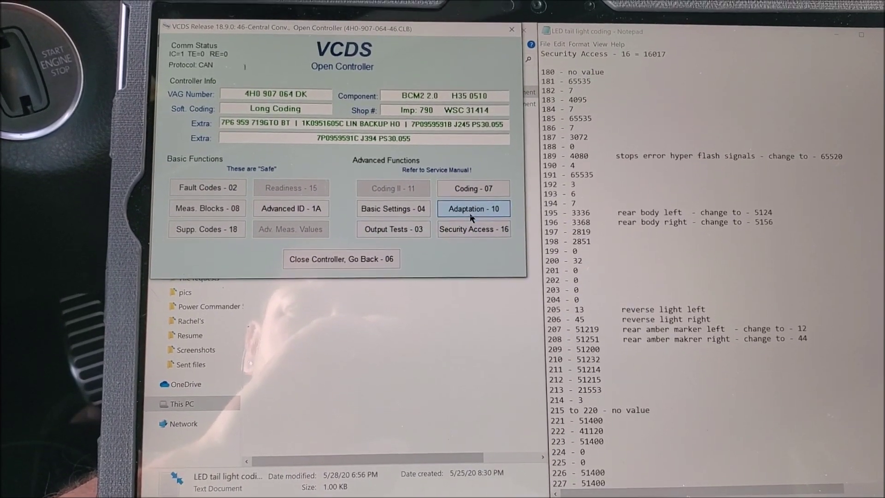
Read adaptation channel 189, showing its stored value 65520
{"action": "left_click", "coordinate": [476, 192]}
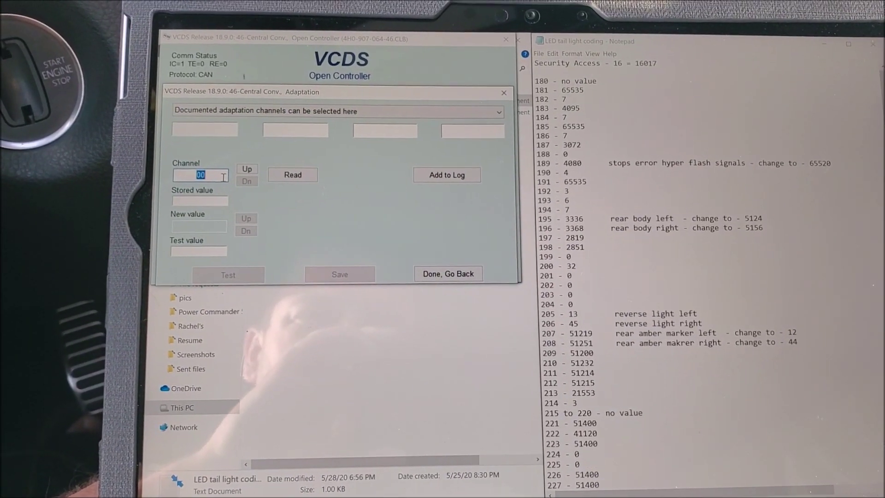
{"action": "type", "text": "1"}
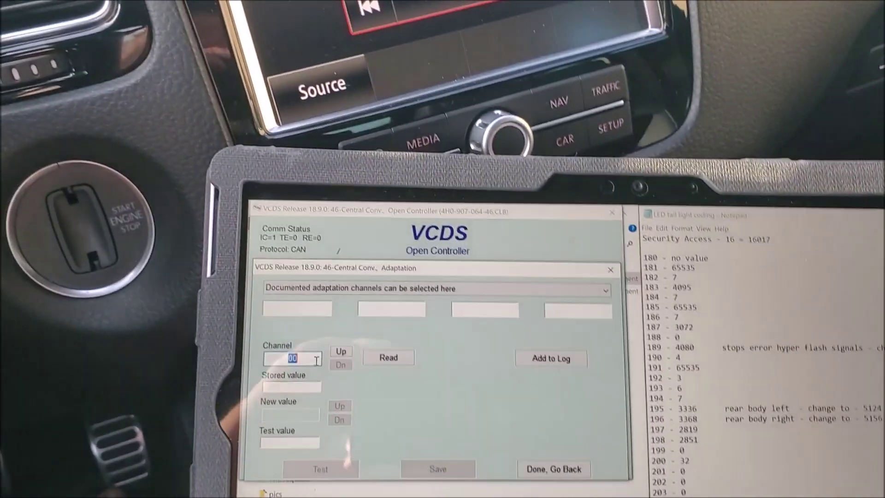
{"action": "type", "text": "89"}
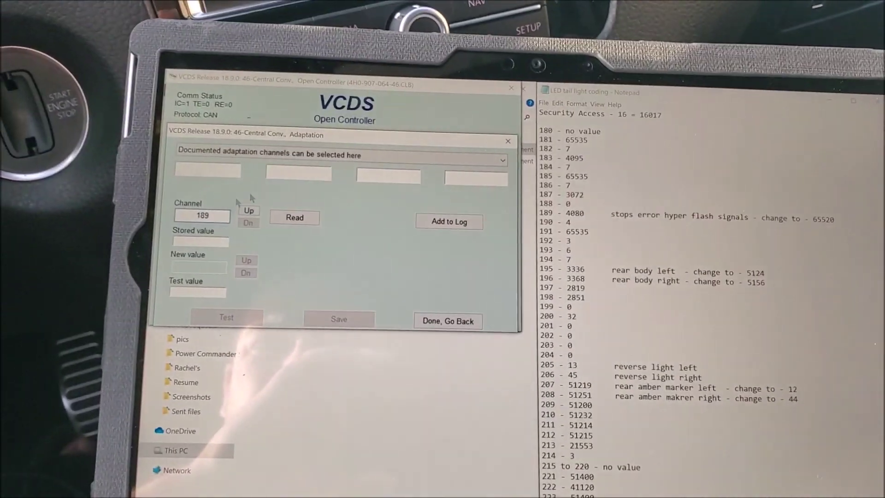
{"action": "left_click", "coordinate": [291, 211]}
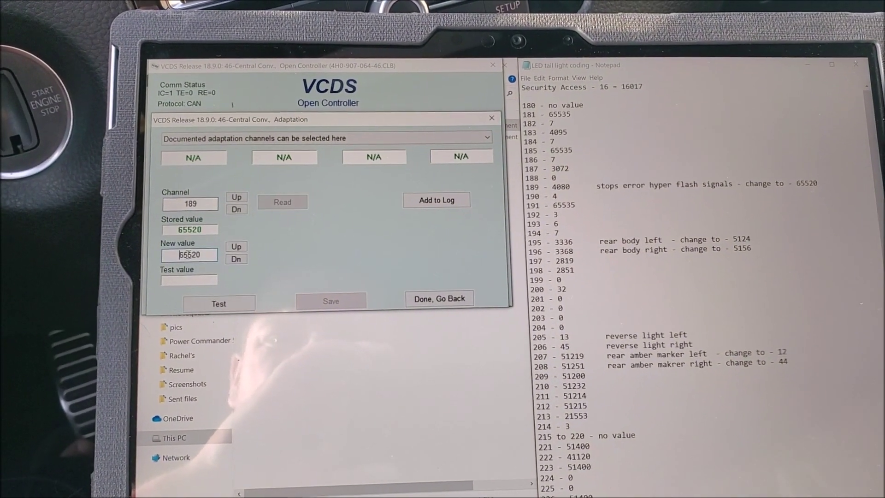